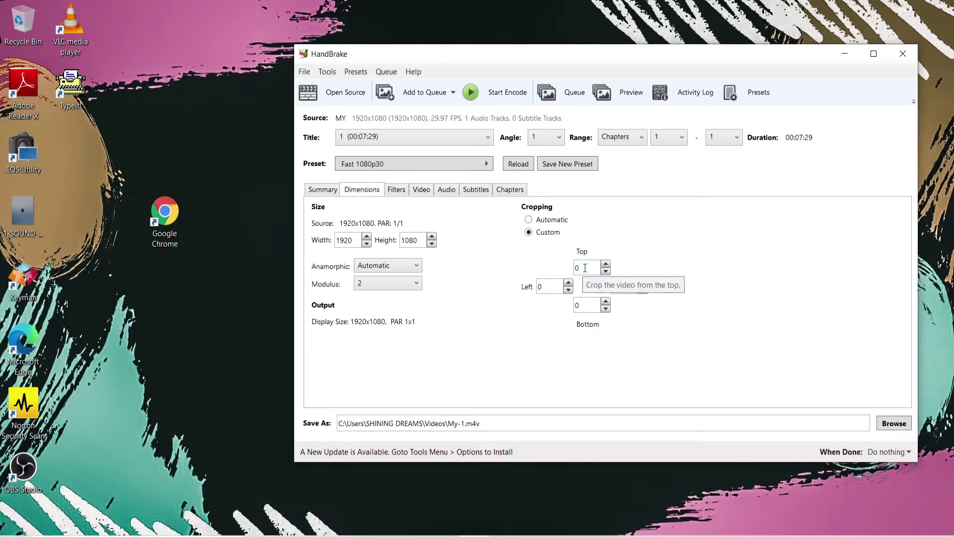
- Review the custom cropping values for the top, bottom and right edges of the video
click(576, 267)
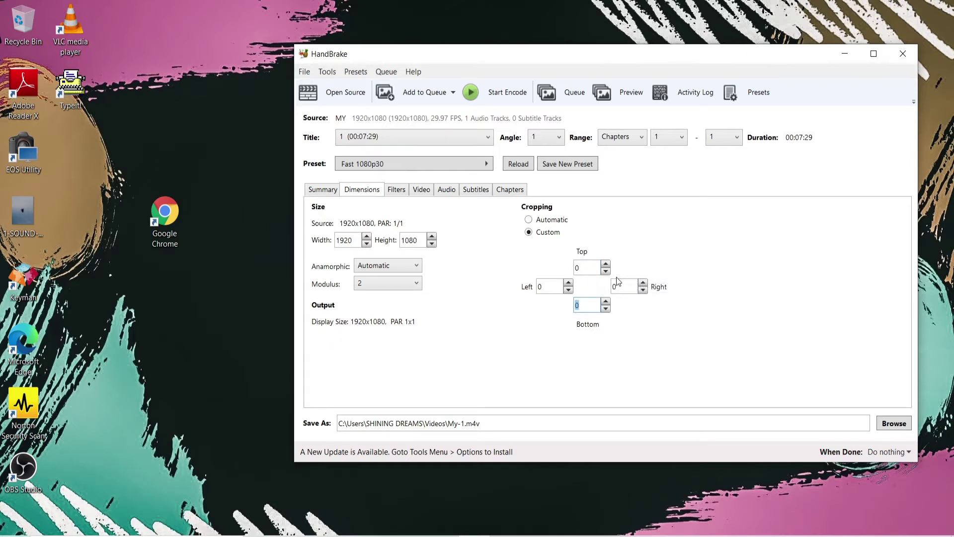
key(Tab)
key(Tab)
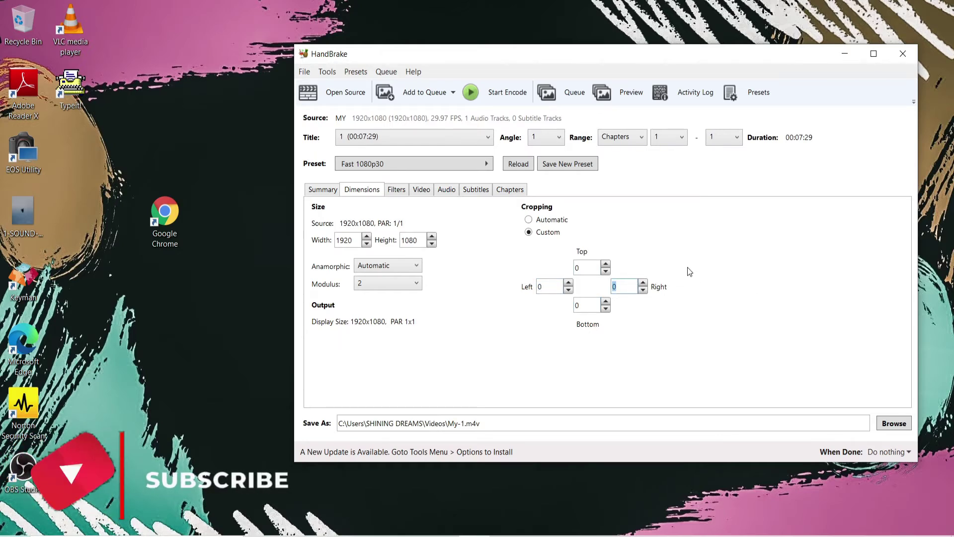
- Return to the encode summary and apply the Very Fast 480p30 preset from the General category
click(316, 192)
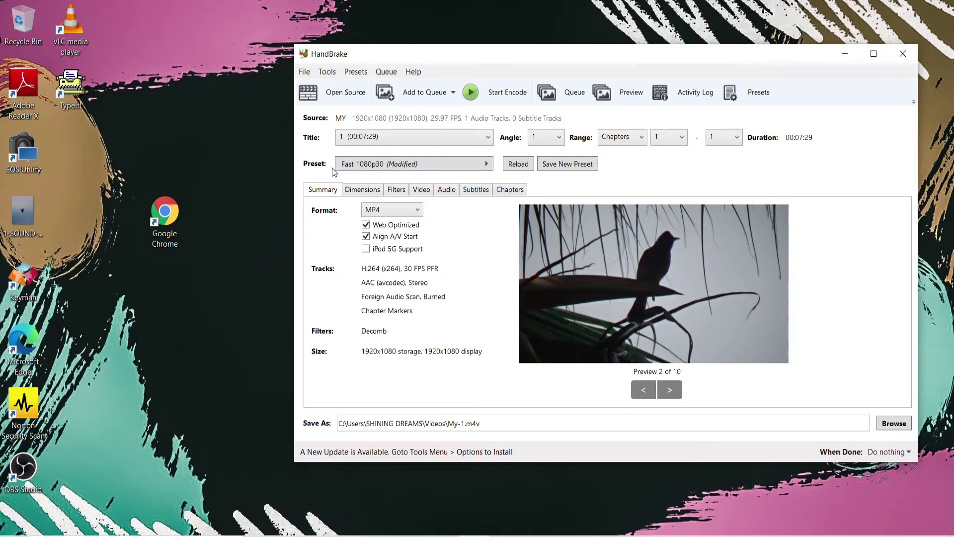
click(432, 163)
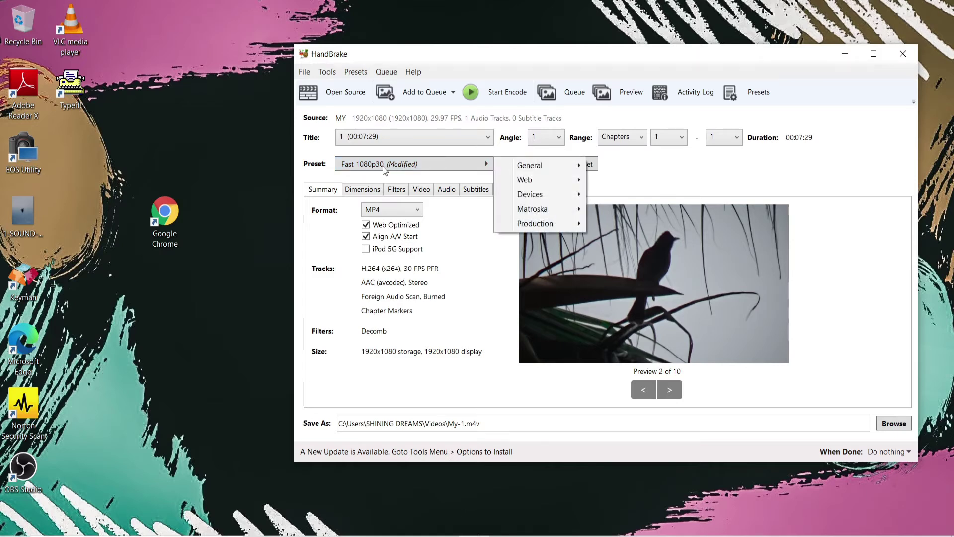
click(676, 176)
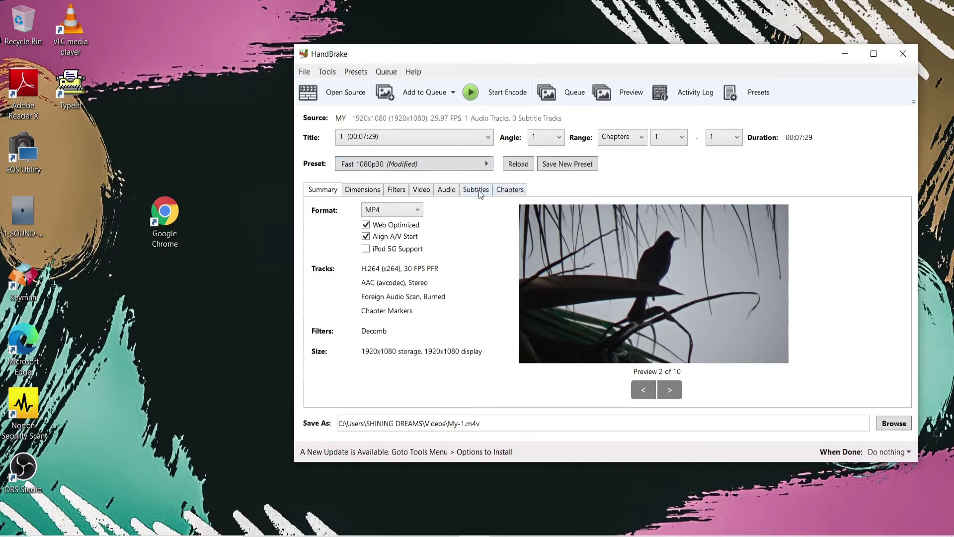
click(463, 164)
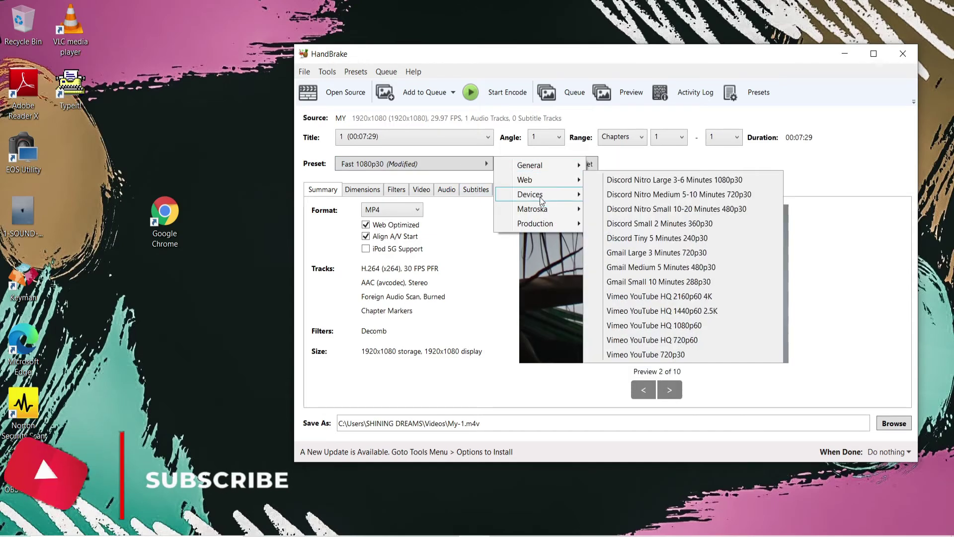
mouse_move(548, 171)
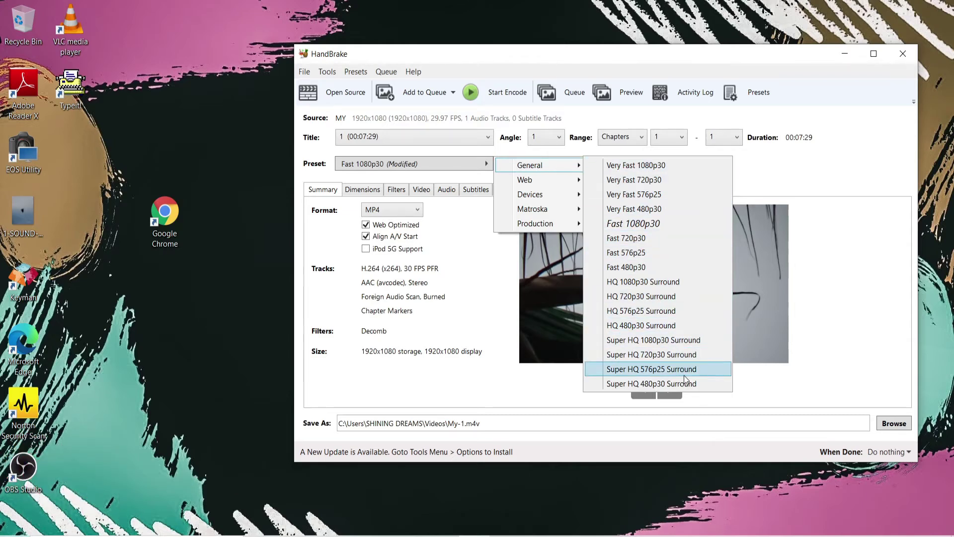
click(658, 210)
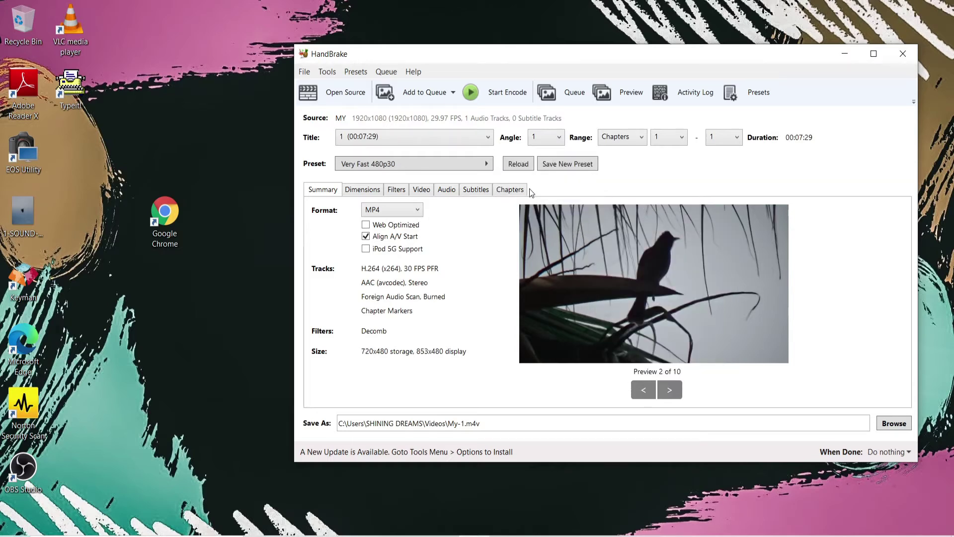
- Apply the General preset Very Fast 1080p30 and set the cropping mode to Custom
click(436, 161)
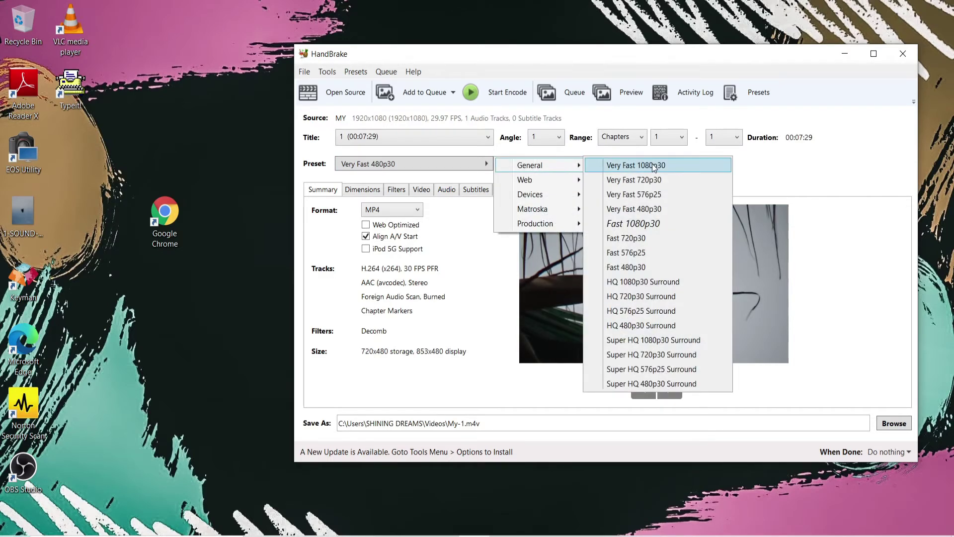
click(661, 168)
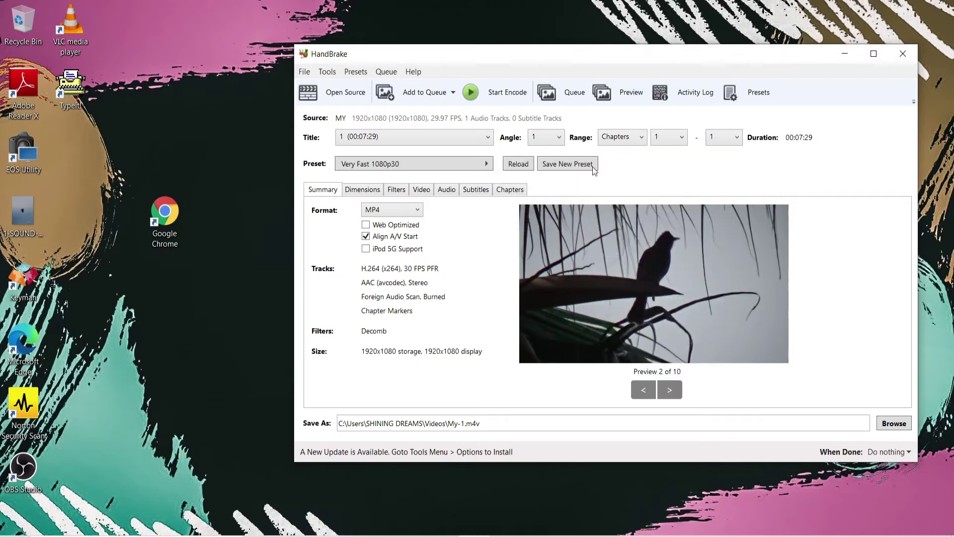
click(371, 191)
click(530, 232)
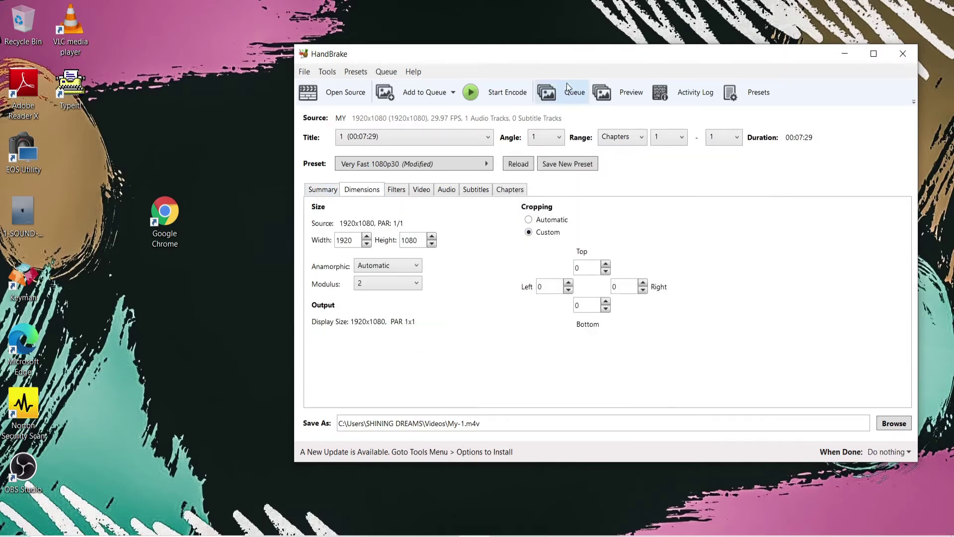
- Start encoding the video and check the file name in the output path
click(500, 99)
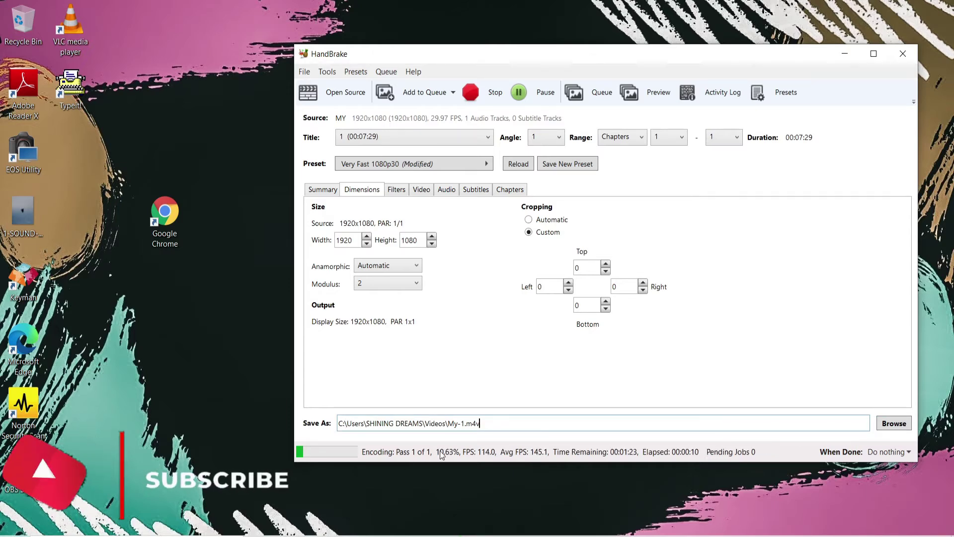
drag(453, 424, 465, 424)
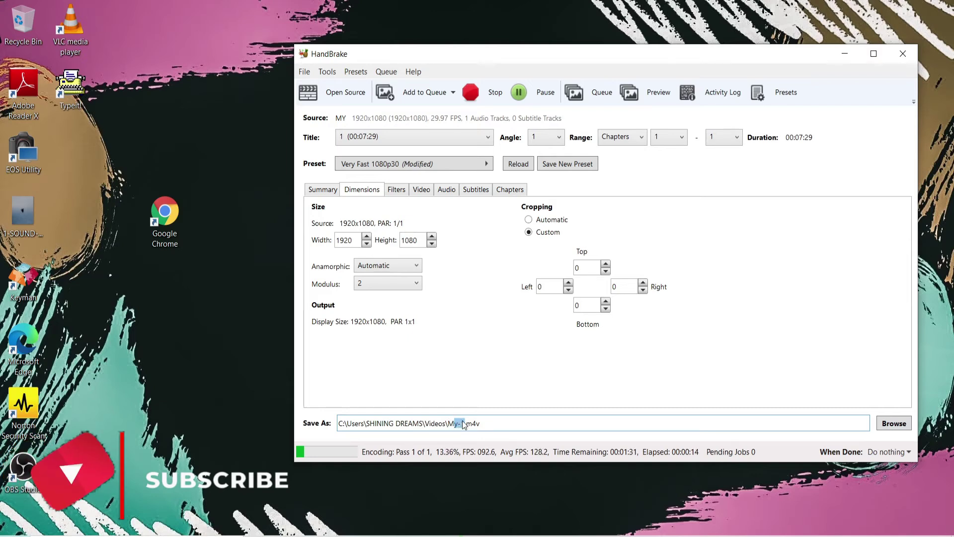
click(511, 427)
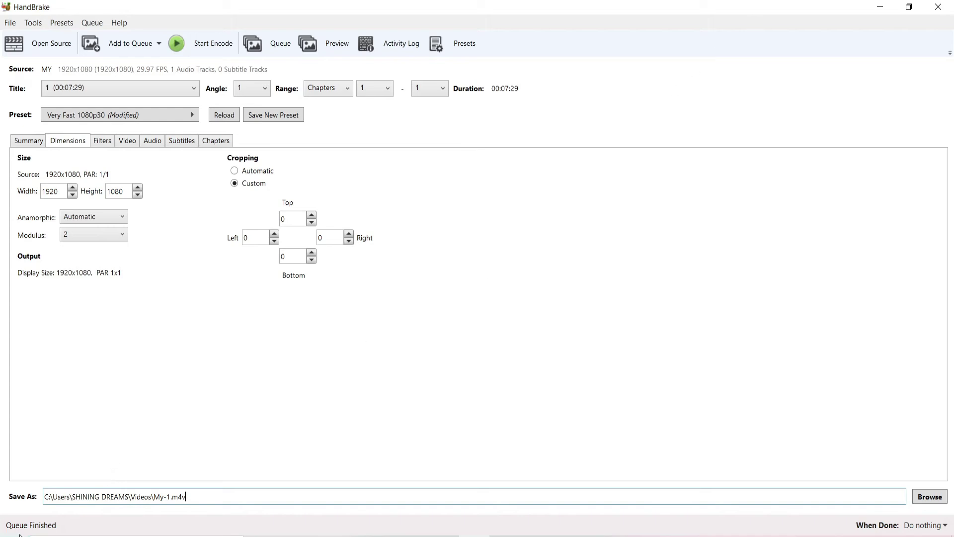
- Restore the maximized HandBrake window to its smaller size and minimize it to the desktop
double_click(546, 7)
drag(545, 7, 573, 38)
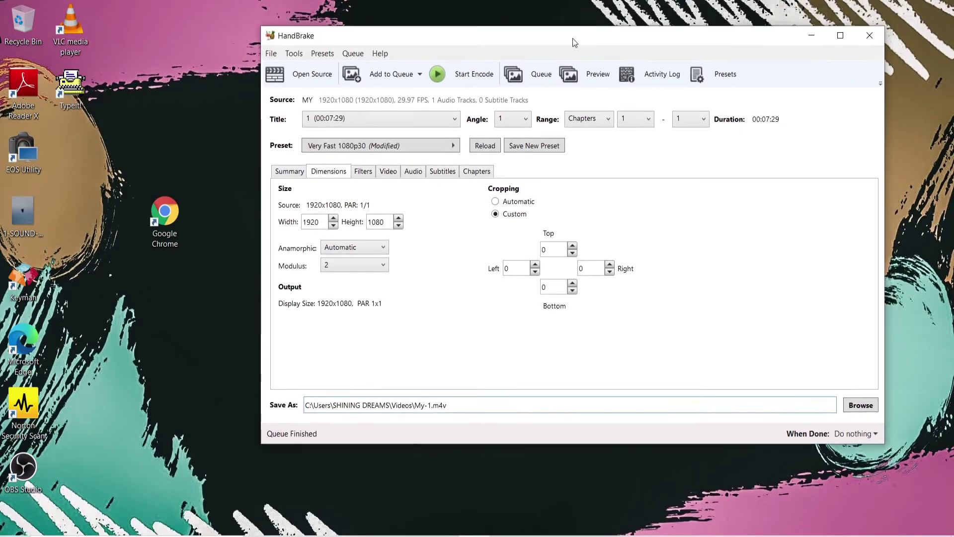
click(812, 35)
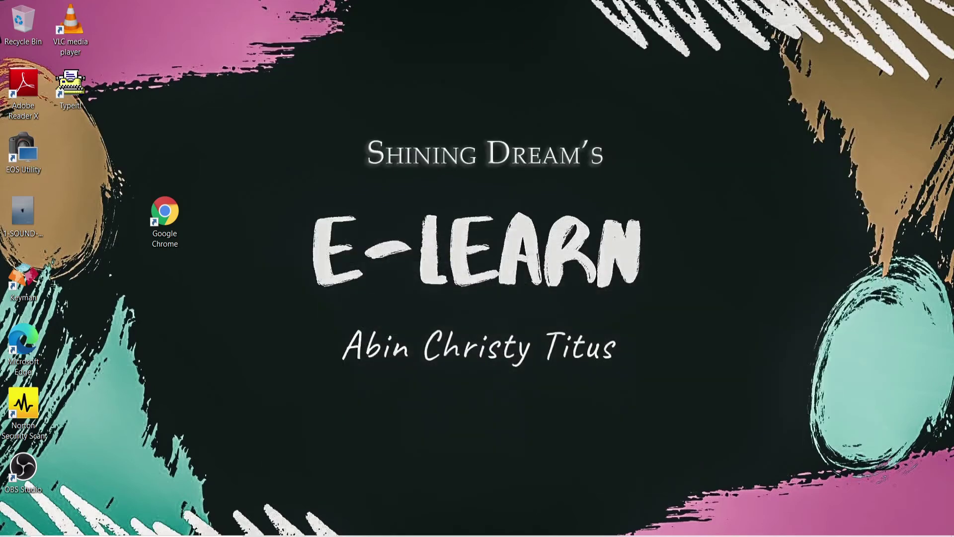
- Switch to File Explorer, open the encoded My-1 video from the Videos folder, and move its player window aside
key(super+e)
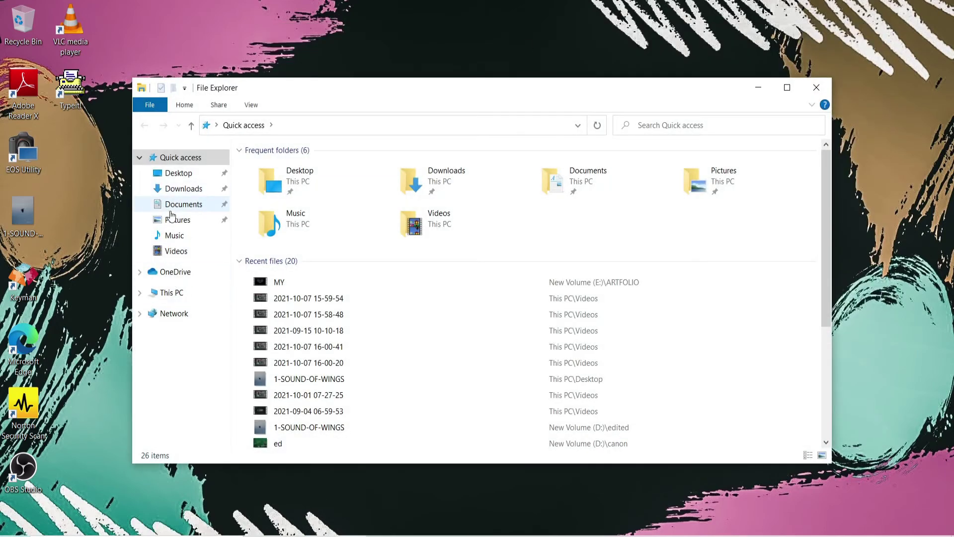
click(174, 251)
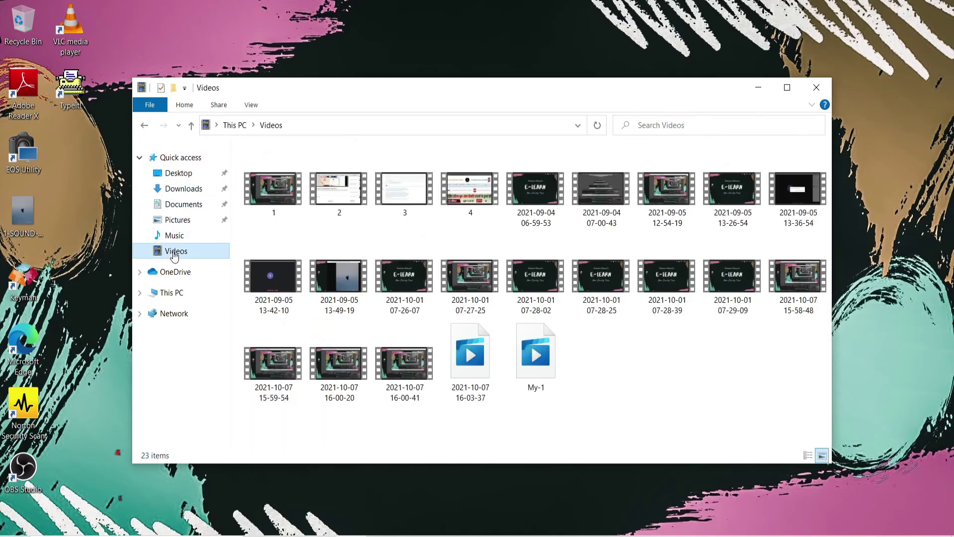
double_click(542, 368)
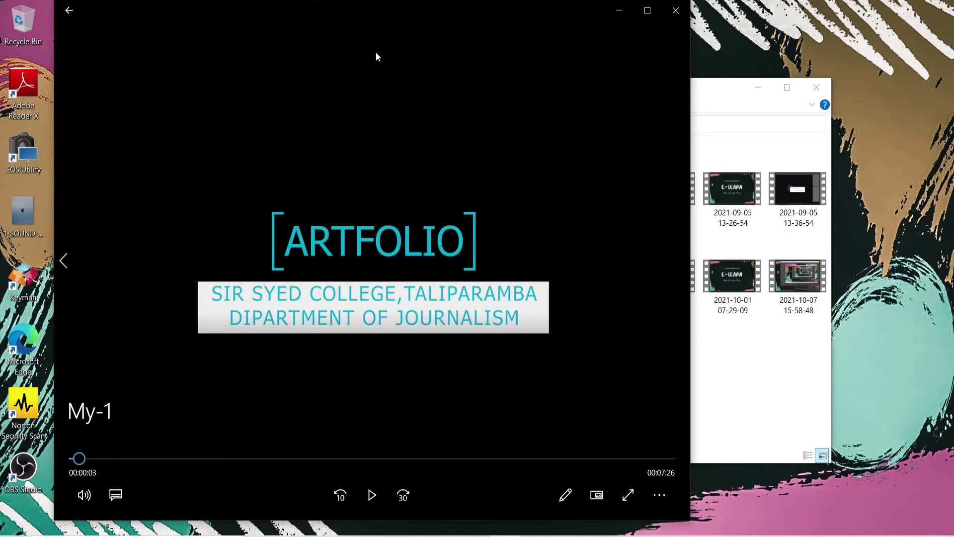
drag(505, 15, 714, 47)
drag(643, 28, 706, 226)
- Examine the file properties of the original MY video listed among the recent files in Quick access, closing them when done
click(180, 157)
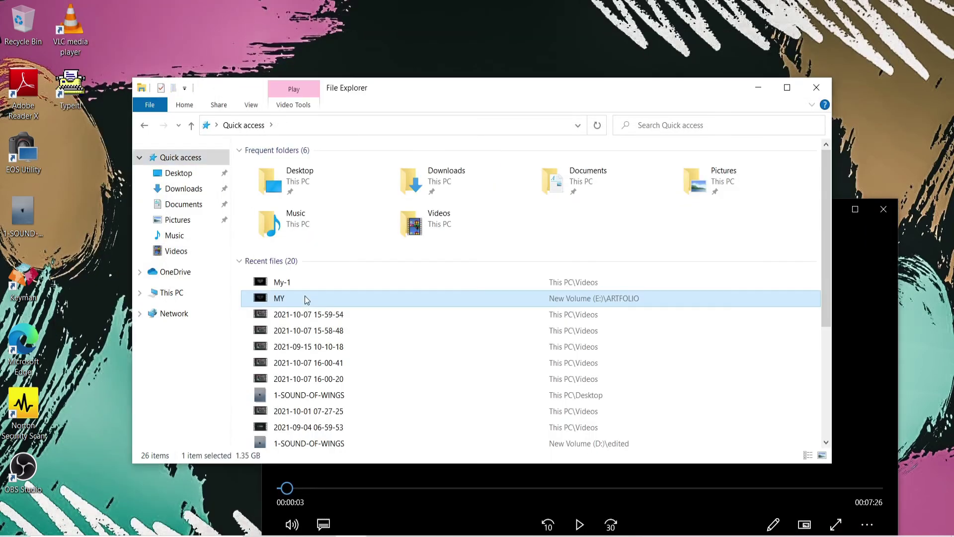
right_click(305, 297)
click(359, 286)
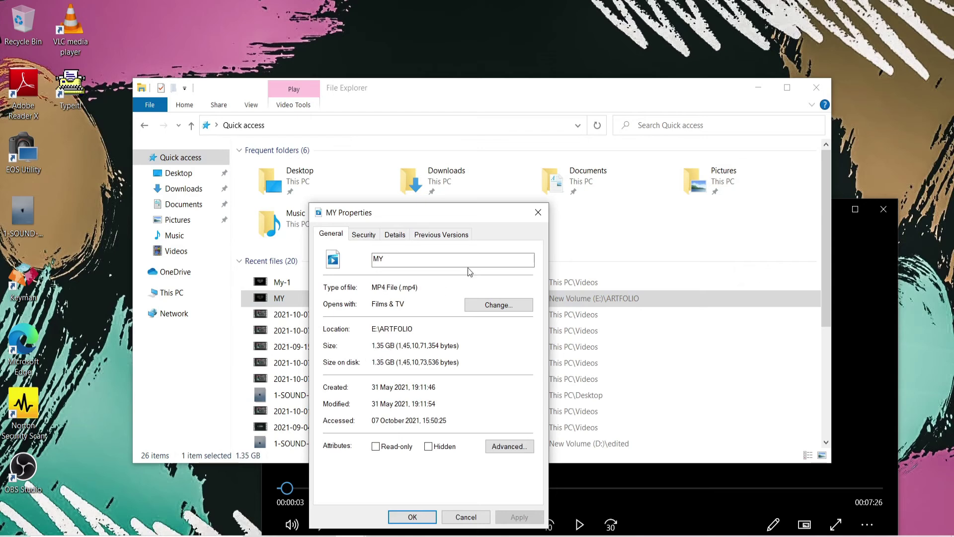
click(538, 212)
- Open the original MY video with KMPlayer 64X and pause its playback, with File Explorer minimized
right_click(295, 299)
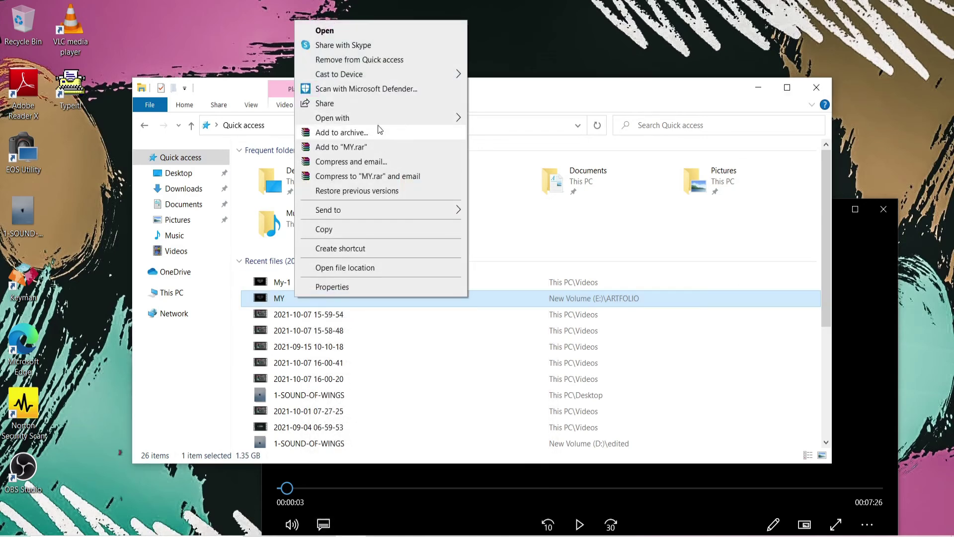
mouse_move(439, 118)
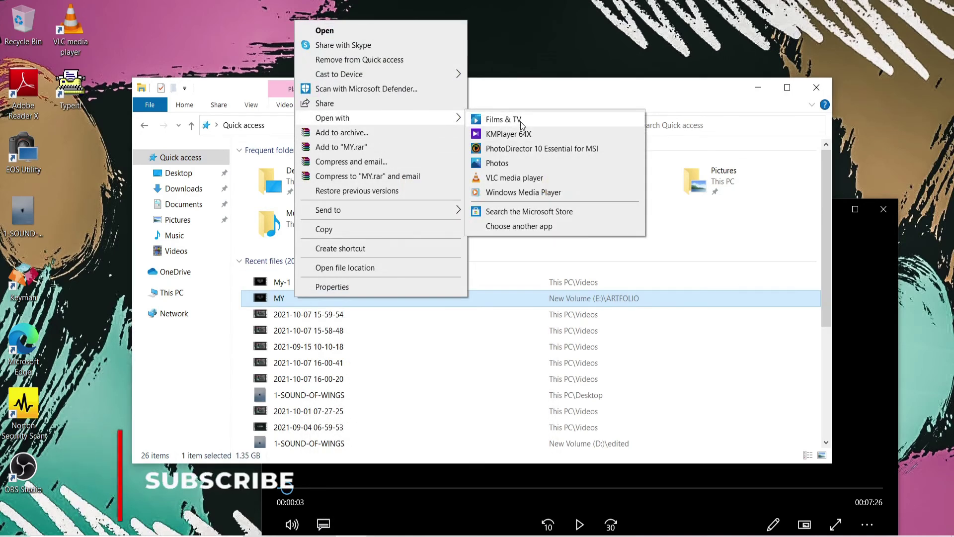
click(517, 133)
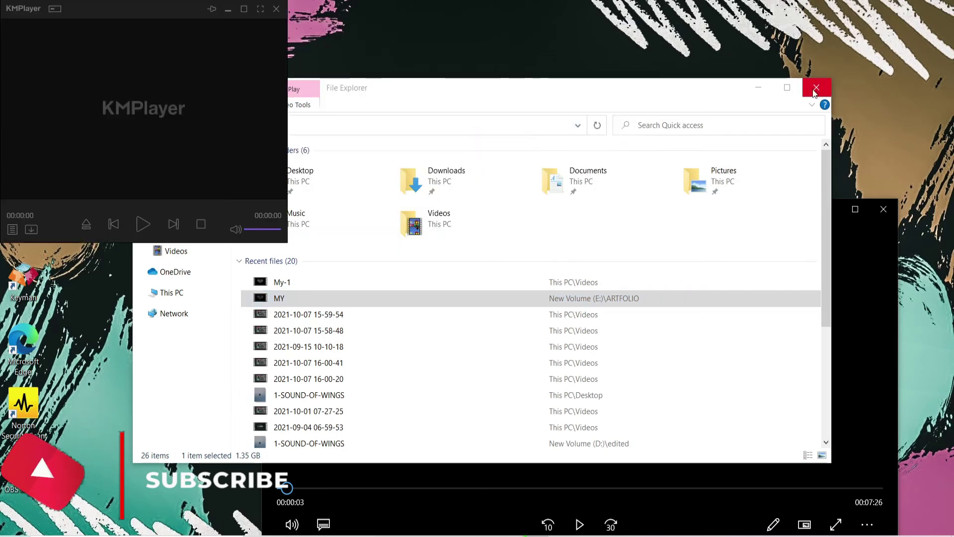
click(757, 88)
click(292, 222)
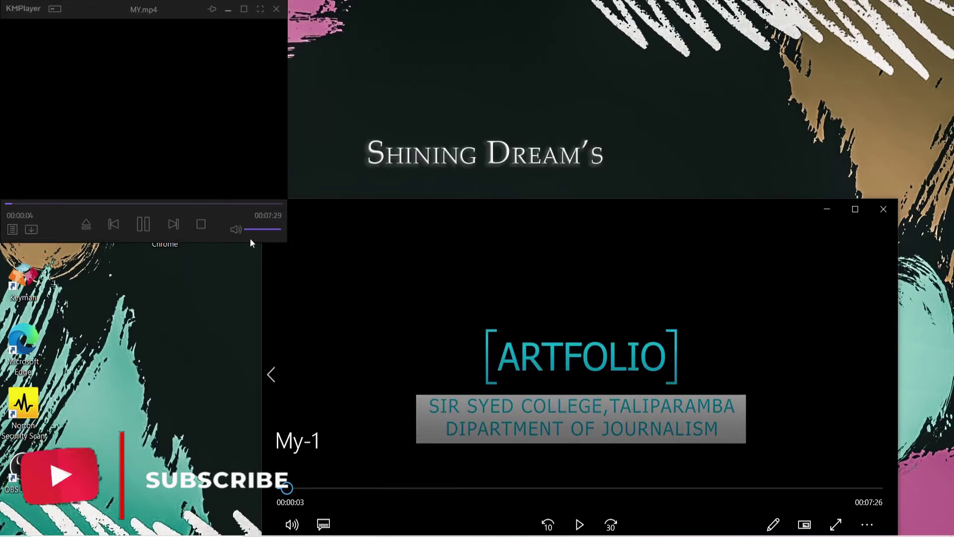
click(141, 225)
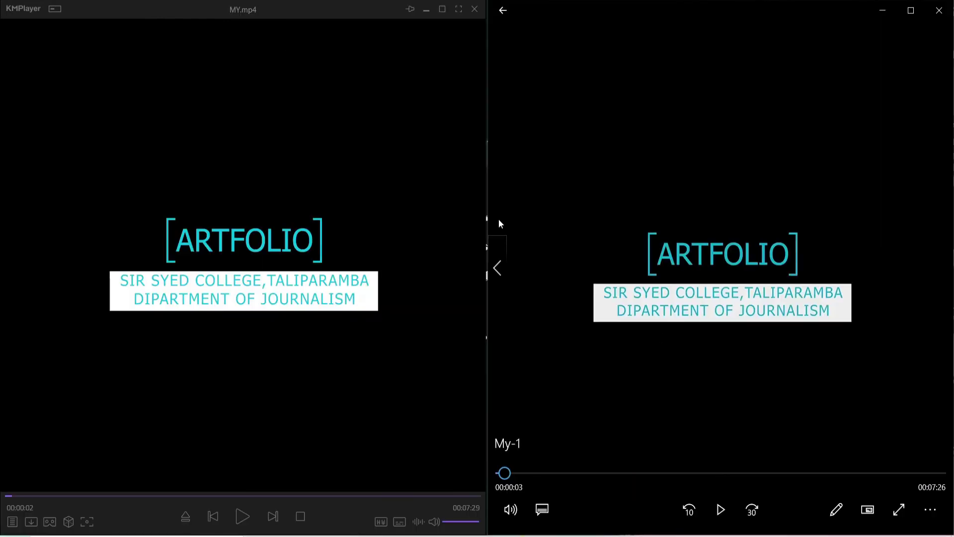
- Rewind the original MY and encoded My-1 videos to the start and play them side by side to compare quality
drag(488, 223, 481, 223)
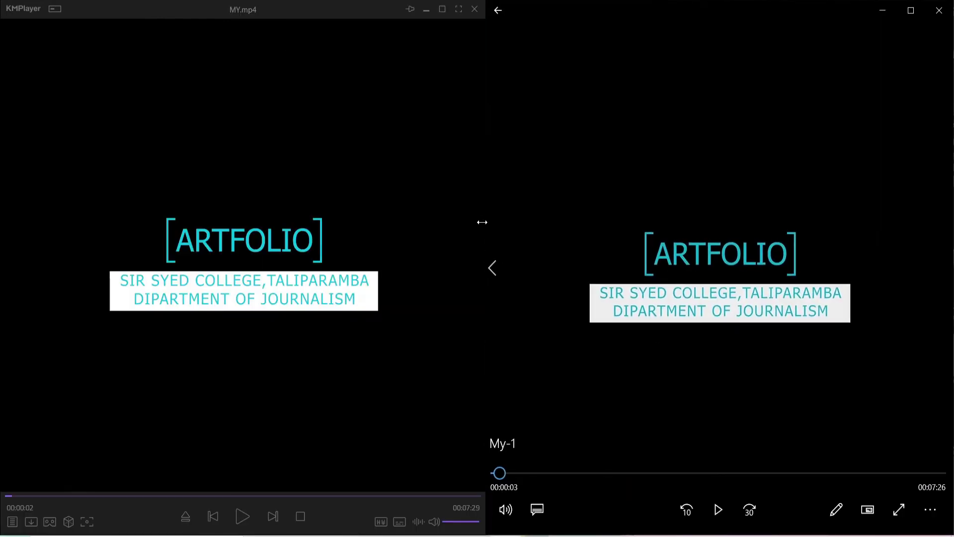
click(9, 495)
click(501, 474)
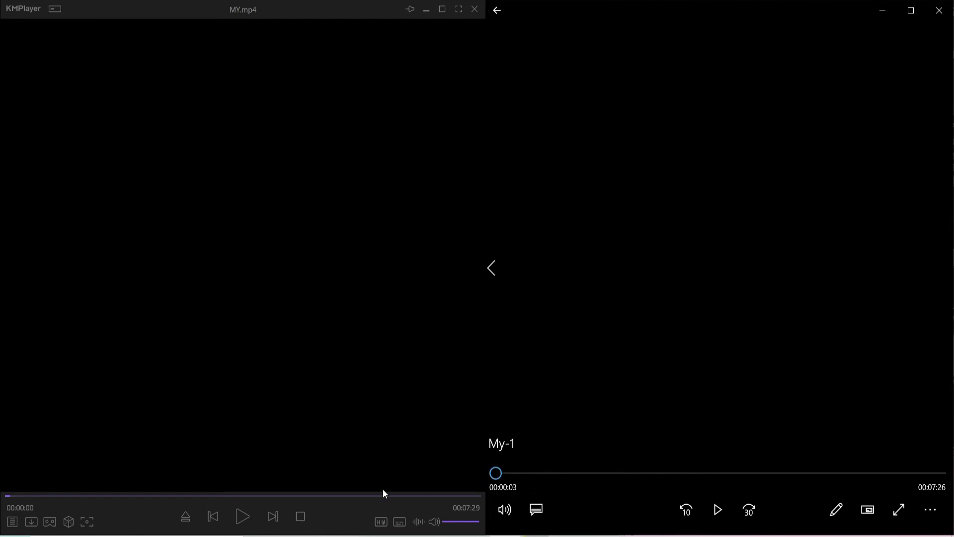
click(240, 526)
click(717, 509)
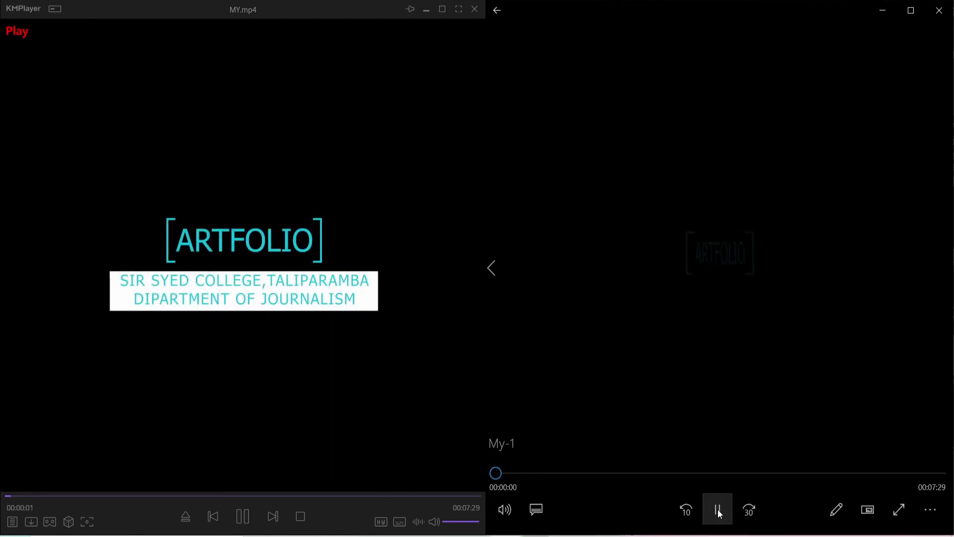